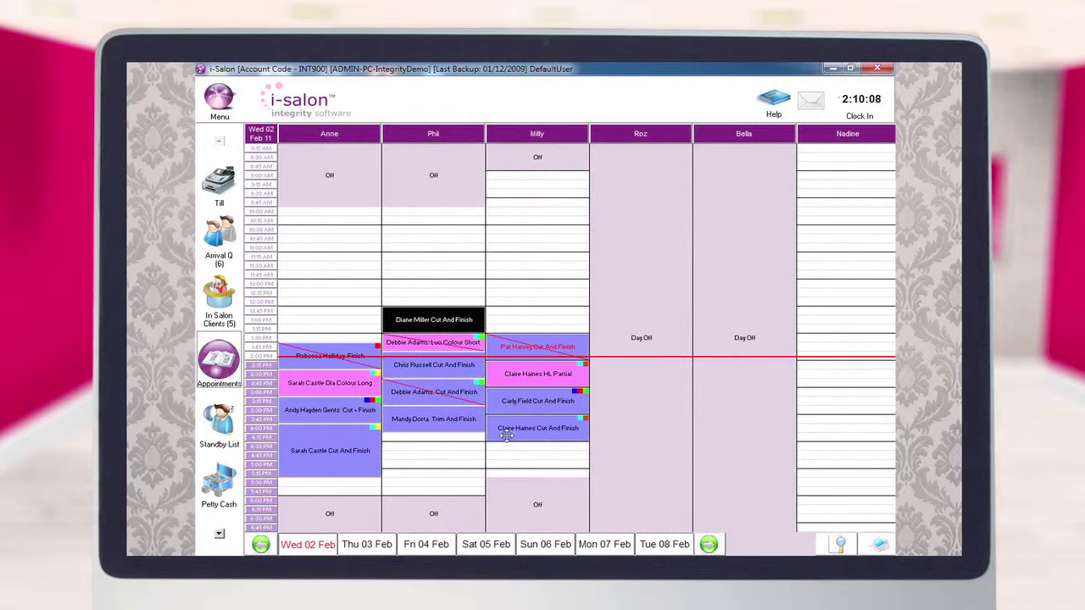
Shorten the 3:45 PM Cut And Finish booking in the third stylist's column from 45 to 30 minutes.
{"action": "mouse_move", "coordinate": [506, 434]}
{"action": "mouse_move", "coordinate": [506, 433]}
{"action": "left_mouse_down"}
{"action": "mouse_move", "coordinate": [519, 471]}
{"action": "mouse_move", "coordinate": [511, 438]}
{"action": "left_mouse_up"}
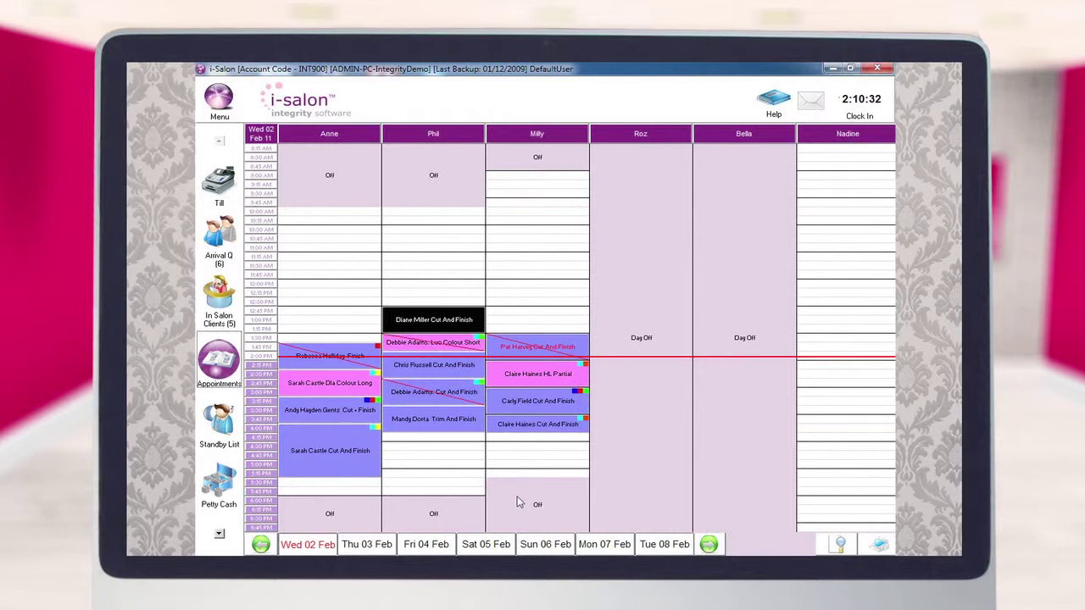
{"action": "mouse_move", "coordinate": [514, 505]}
Move the 30-minute Cut And Finish booking down its column to start at 5:00 PM.
{"action": "mouse_move", "coordinate": [509, 424]}
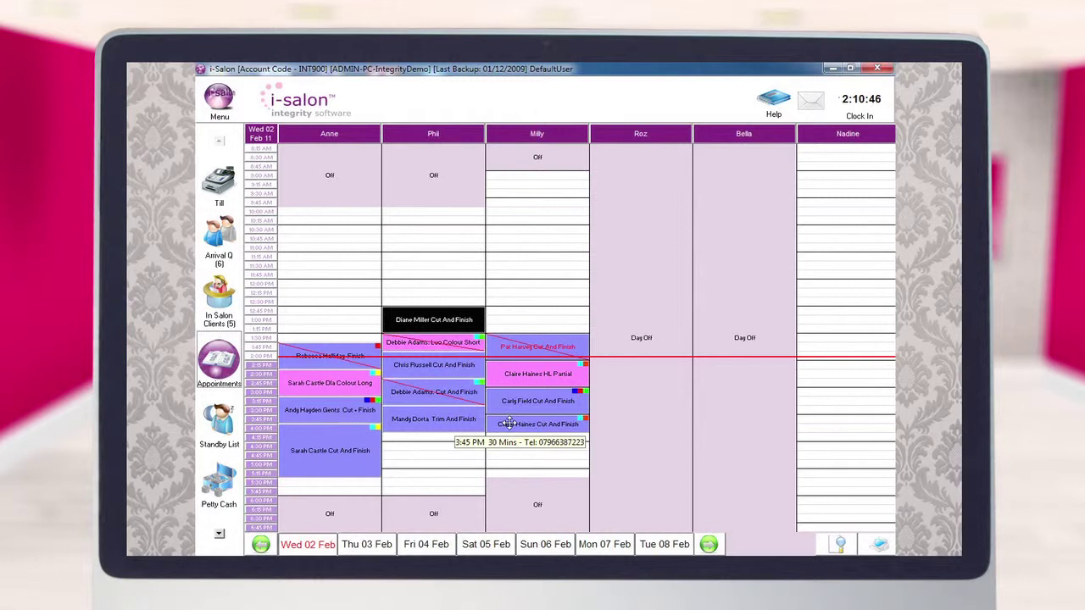
{"action": "left_click_drag", "start_coordinate": [510, 428], "coordinate": [505, 469]}
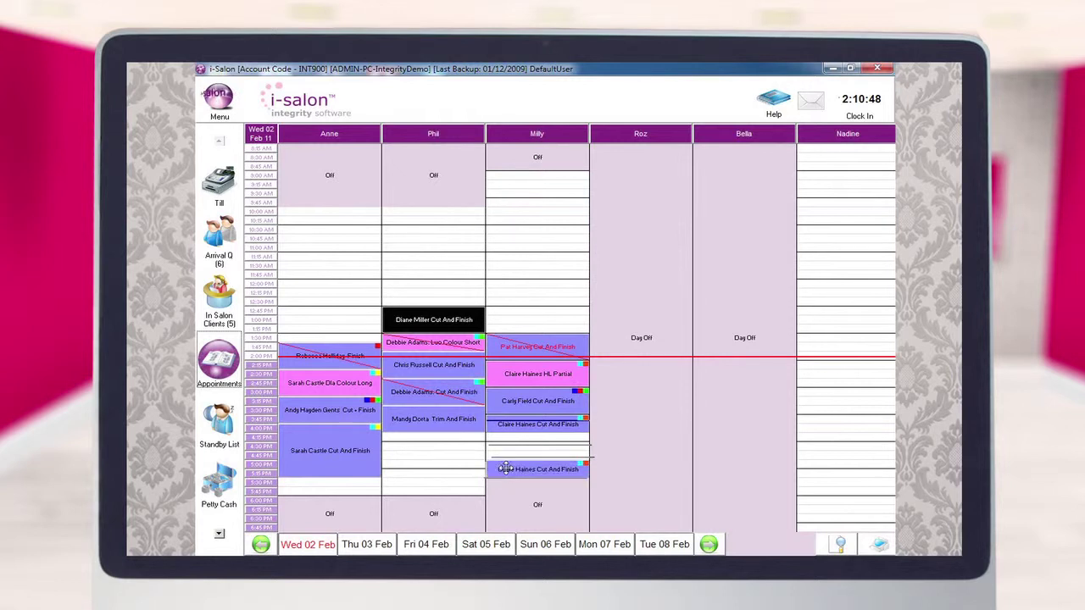
{"action": "mouse_move", "coordinate": [505, 469]}
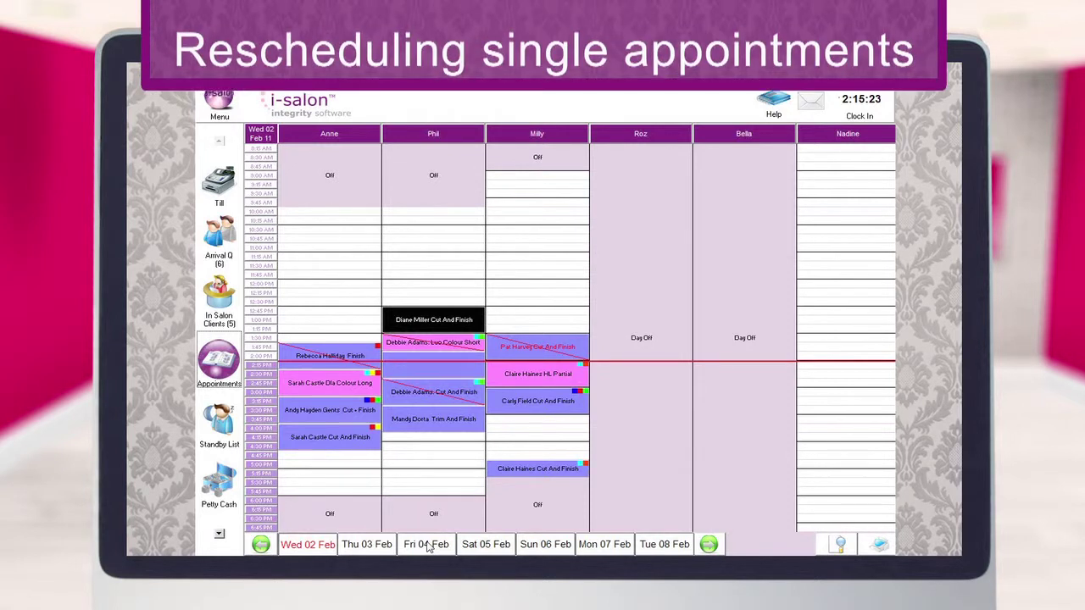
Reschedule the 3:00 PM Cut + Finish booking to 12:00 PM on Fri 11 Feb.
{"action": "left_click", "coordinate": [514, 396]}
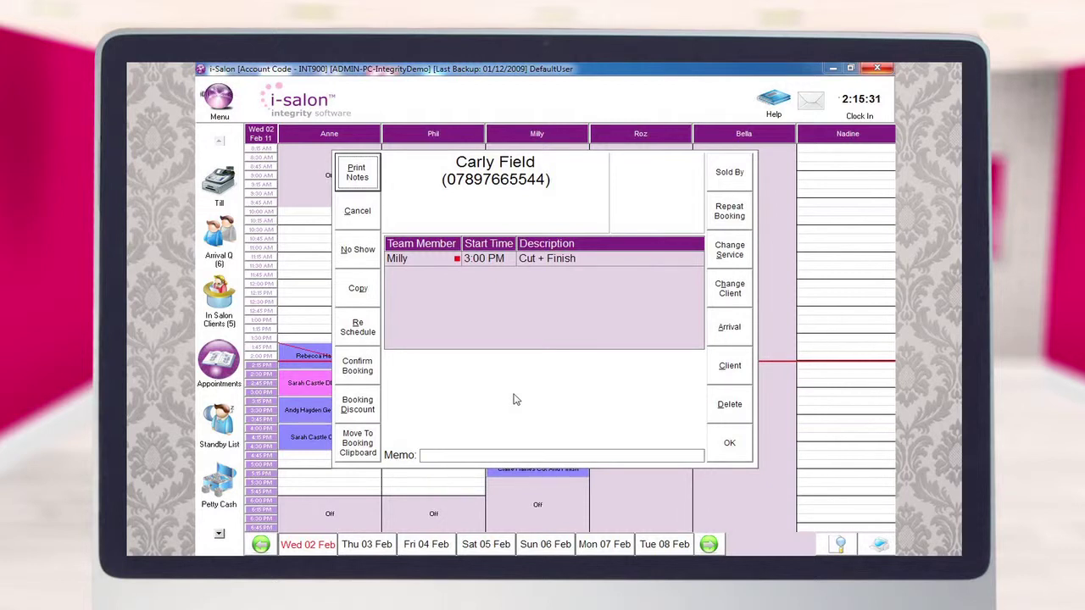
{"action": "left_click", "coordinate": [359, 329]}
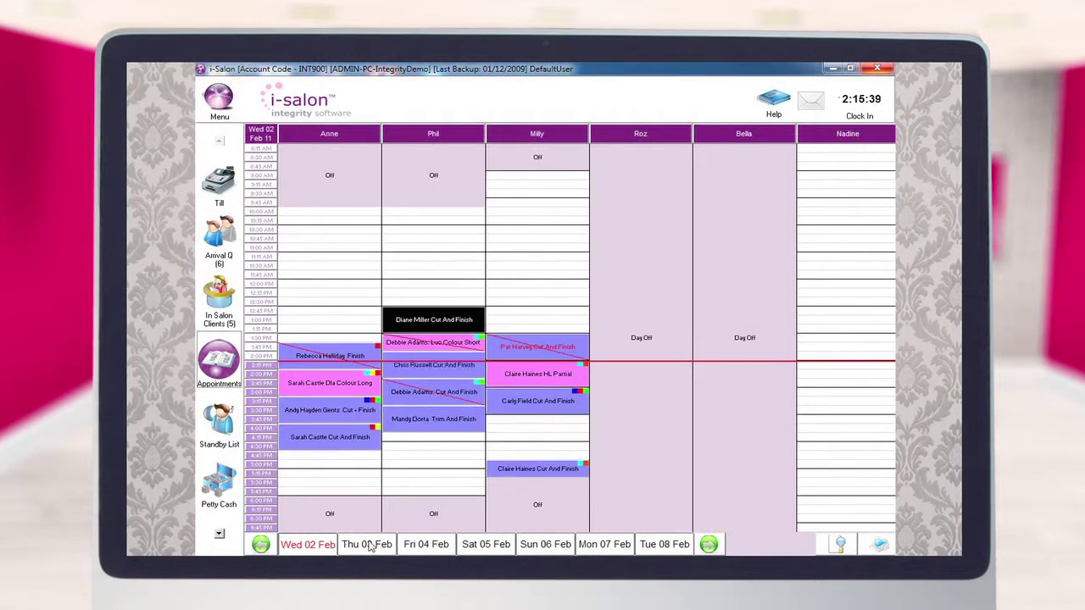
{"action": "left_click", "coordinate": [262, 137]}
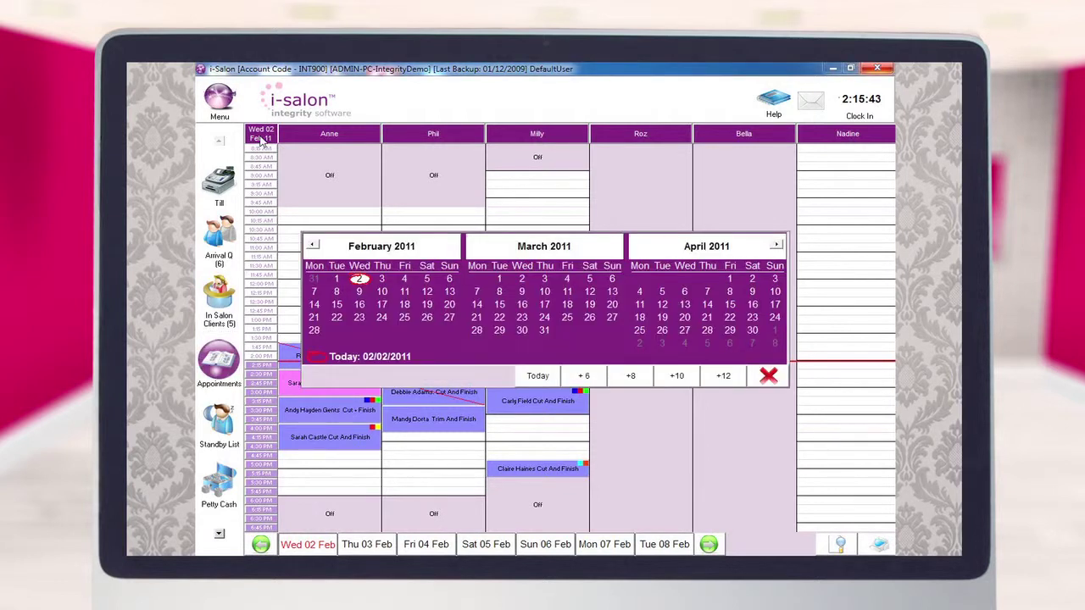
{"action": "left_click", "coordinate": [405, 294]}
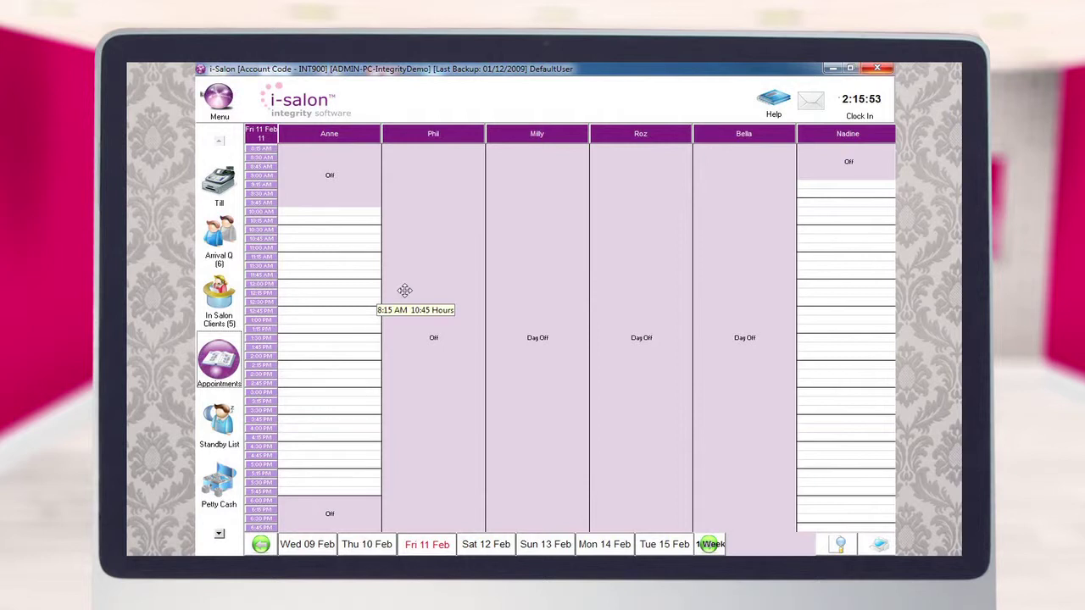
{"action": "left_click", "coordinate": [324, 286]}
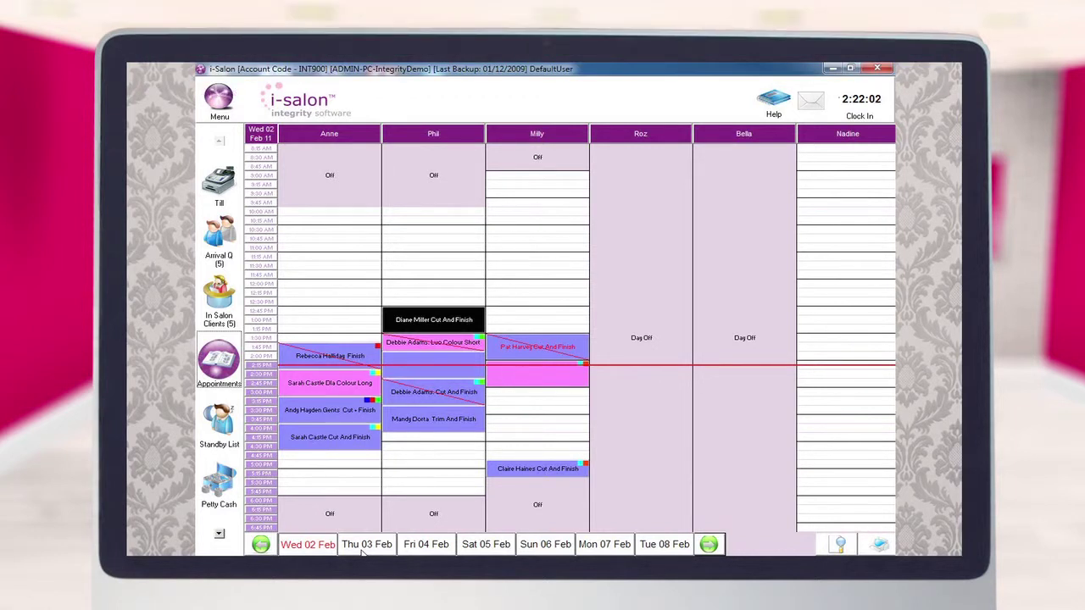
Put all the client's Wed 02 Feb bookings on hold for rescheduling, starting from their 4:00 PM Cut And Finish.
{"action": "left_click", "coordinate": [327, 439]}
{"action": "left_click", "coordinate": [327, 440]}
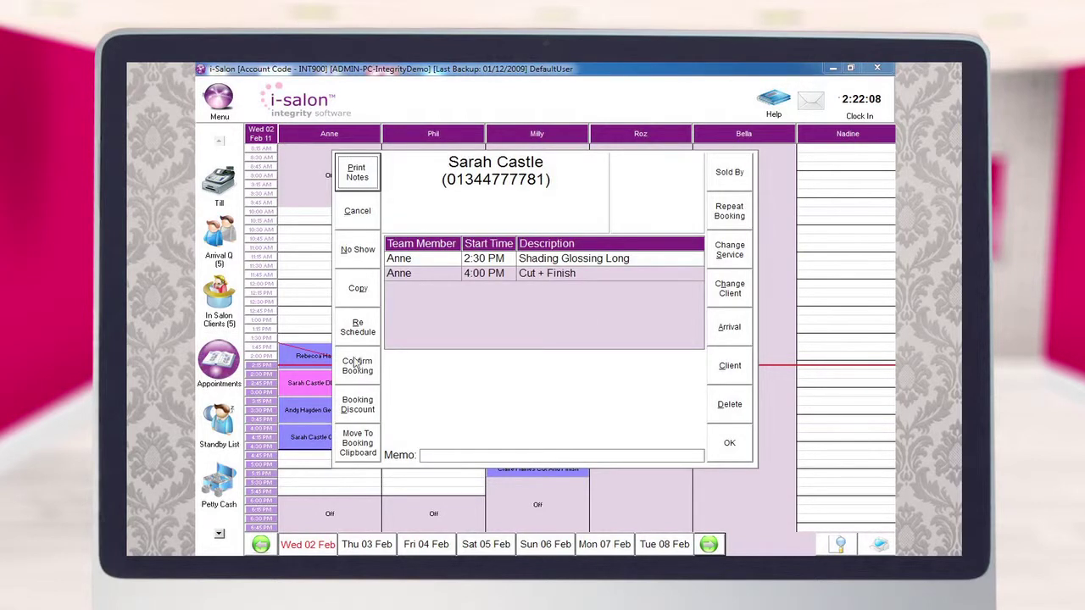
{"action": "left_click", "coordinate": [359, 332]}
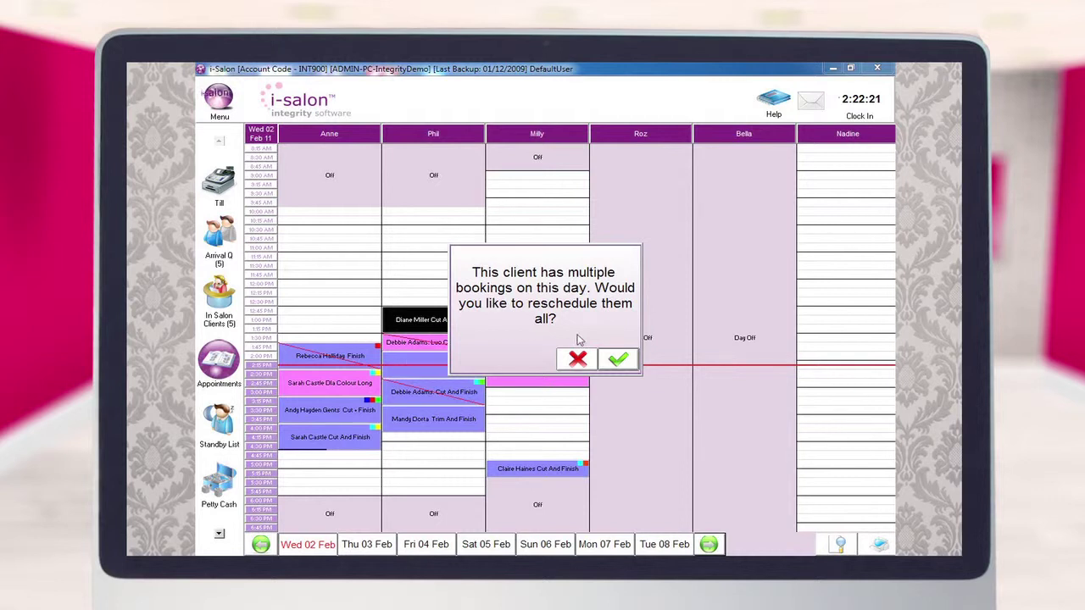
{"action": "left_click", "coordinate": [618, 359]}
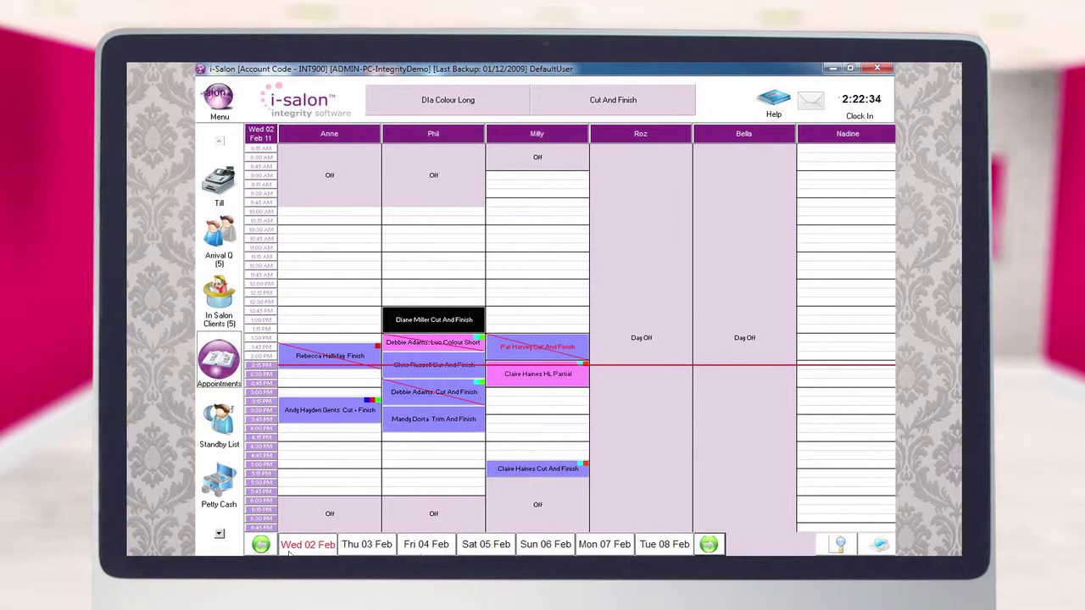
Switch the diary to Sat 12 Feb and pick up the held Dla Colour Long service.
{"action": "left_click", "coordinate": [260, 139]}
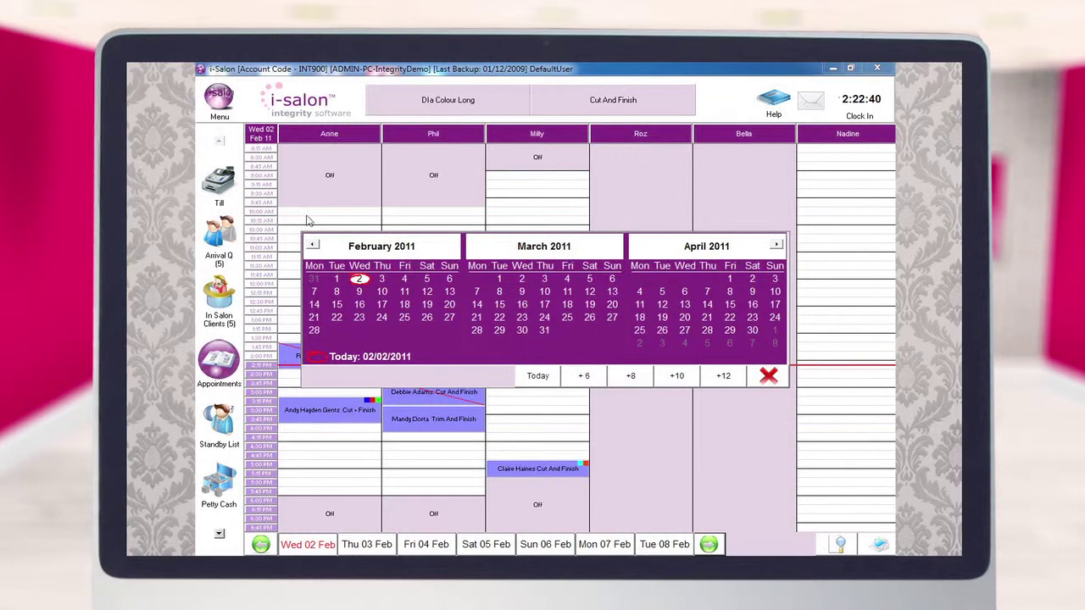
{"action": "left_click", "coordinate": [428, 292]}
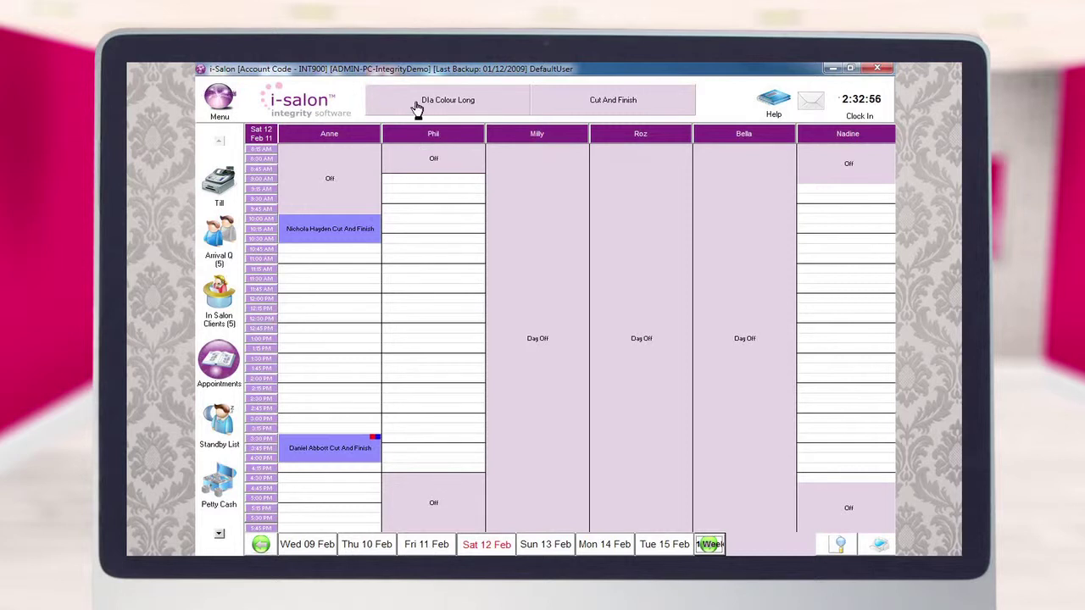
{"action": "left_click_drag", "start_coordinate": [417, 107], "coordinate": [309, 339]}
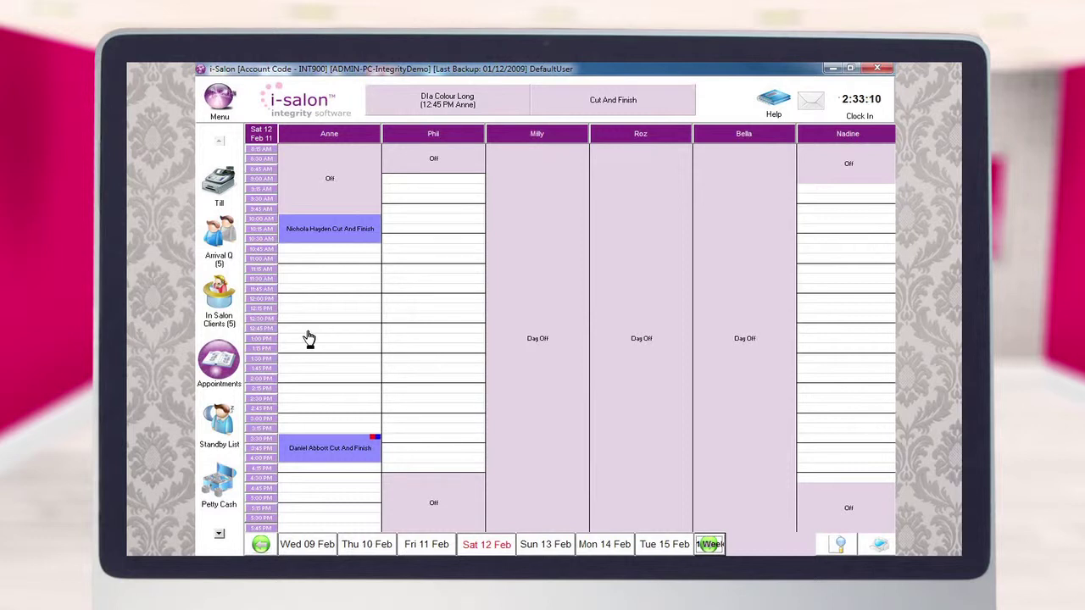
Place Dla Colour Long at 1:00 PM and Cut And Finish at 2:15 PM, confirming each.
{"action": "left_click", "coordinate": [308, 337]}
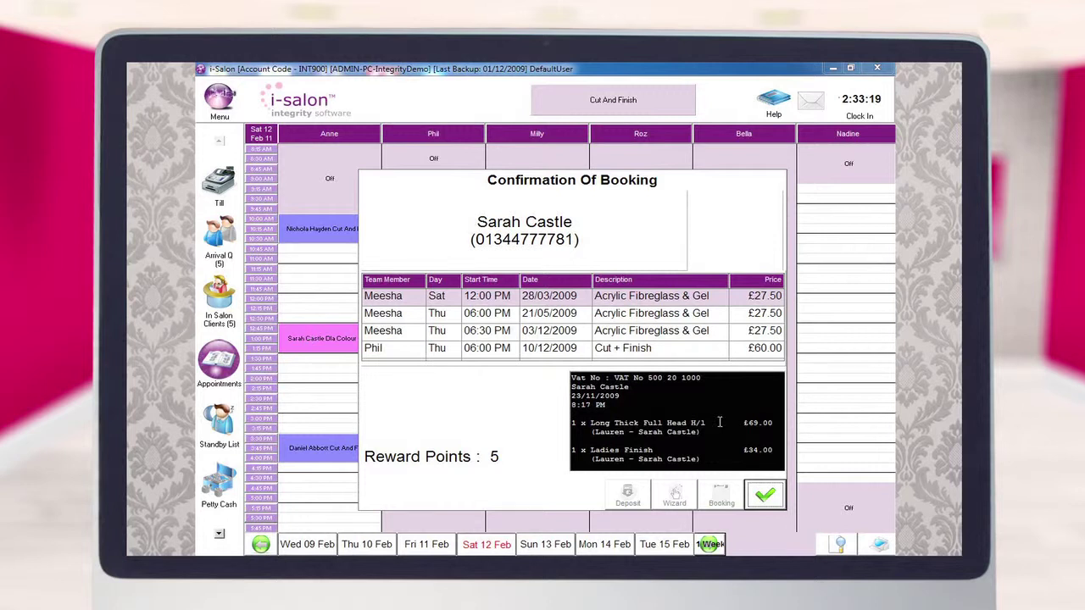
{"action": "left_click", "coordinate": [768, 497]}
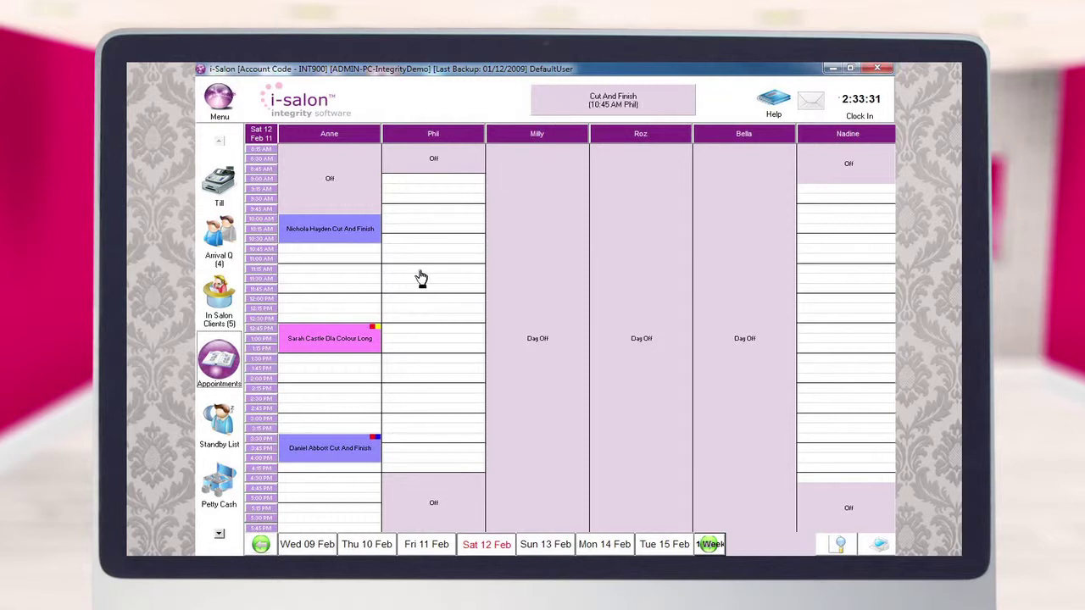
{"action": "left_click", "coordinate": [307, 397]}
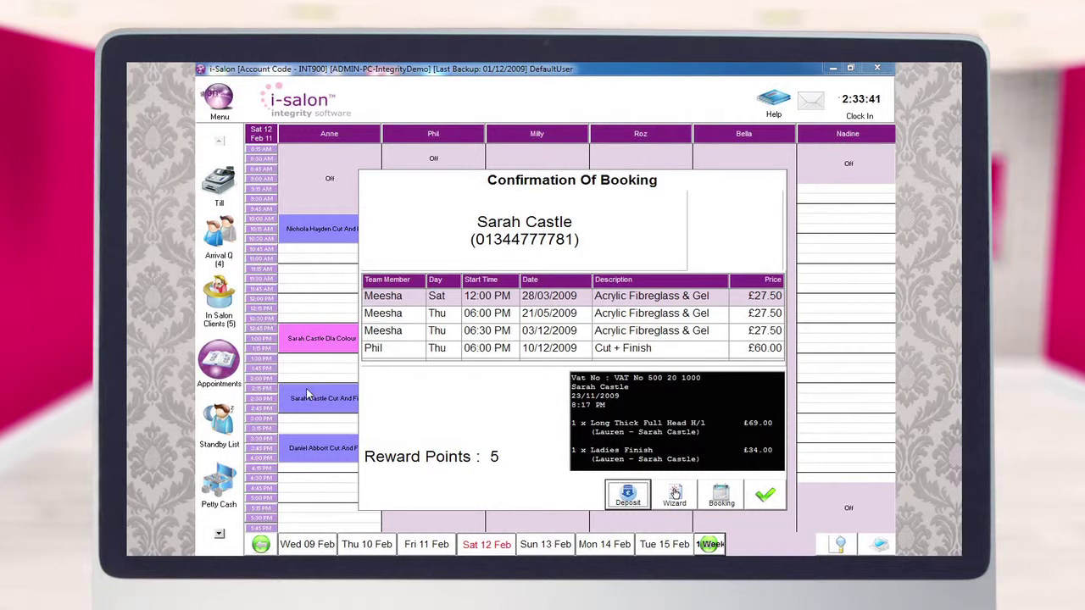
{"action": "left_click", "coordinate": [765, 496]}
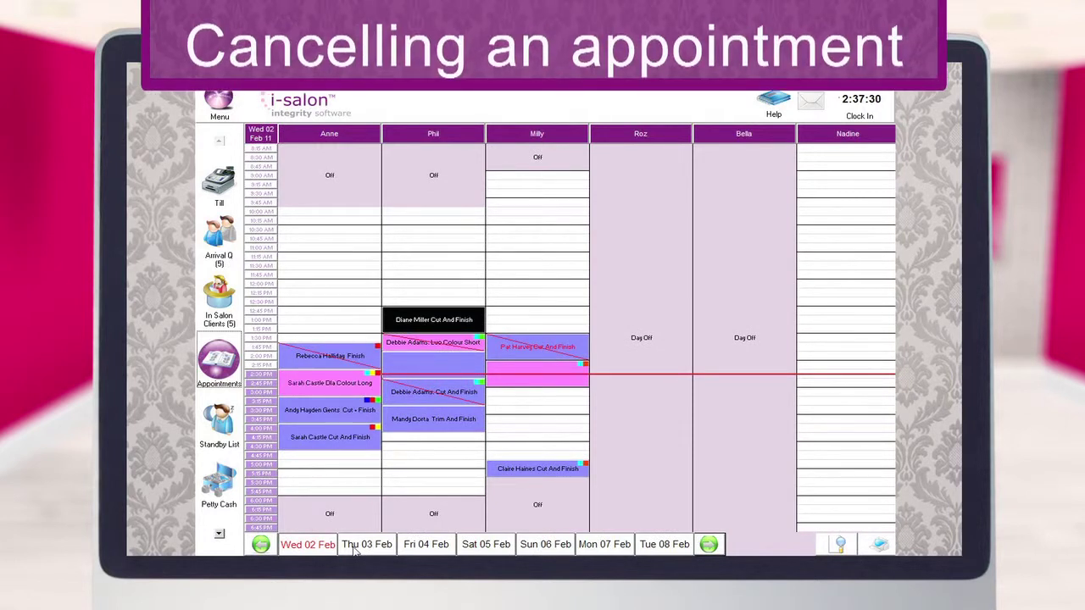
Cancel only the 3:30 PM Ladies Trim & Finish booking in Phil's column.
{"action": "left_click", "coordinate": [417, 424]}
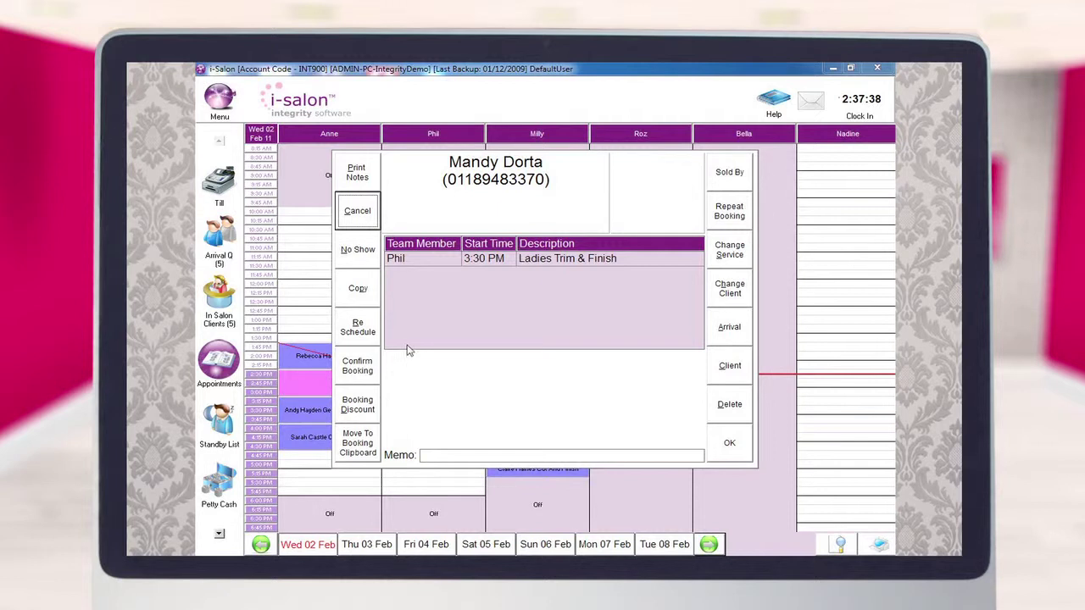
{"action": "left_click", "coordinate": [365, 212]}
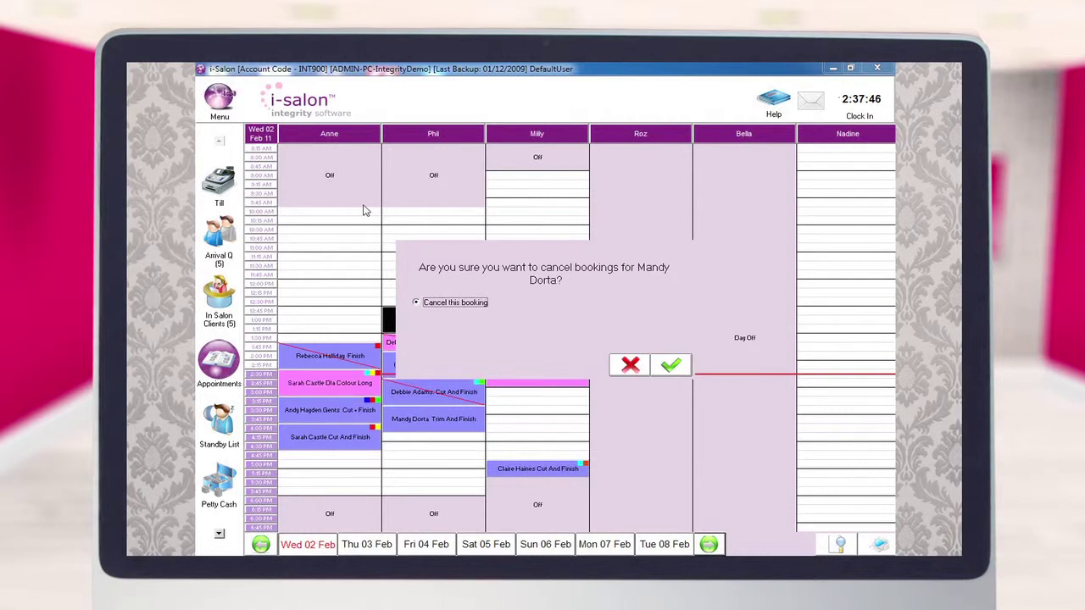
{"action": "left_click", "coordinate": [673, 368]}
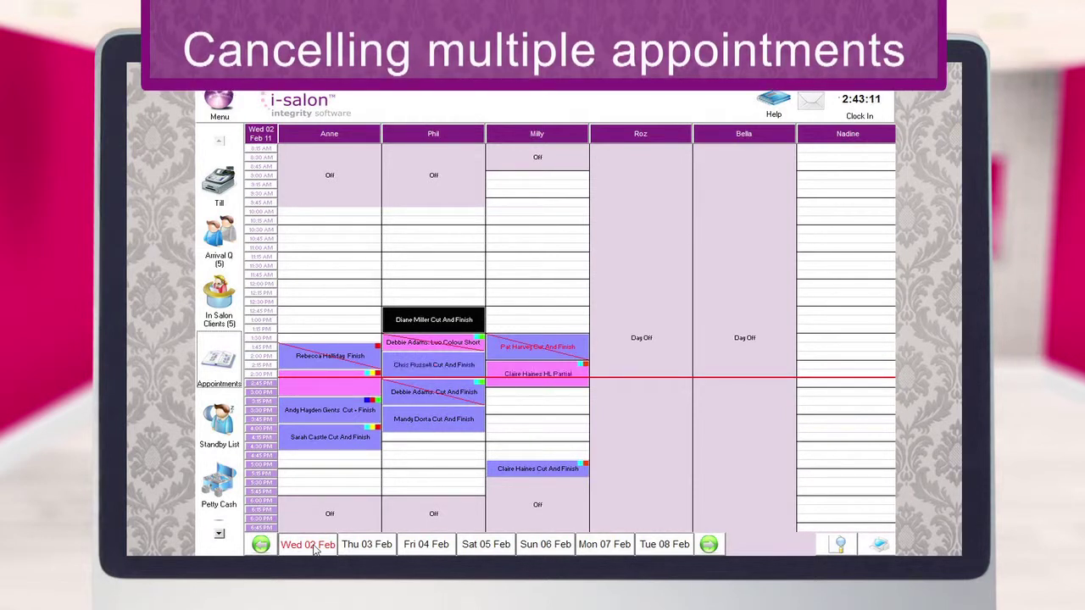
Cancel the client's 2:30 PM colour and 4:00 PM Cut + Finish bookings together.
{"action": "left_click", "coordinate": [307, 448]}
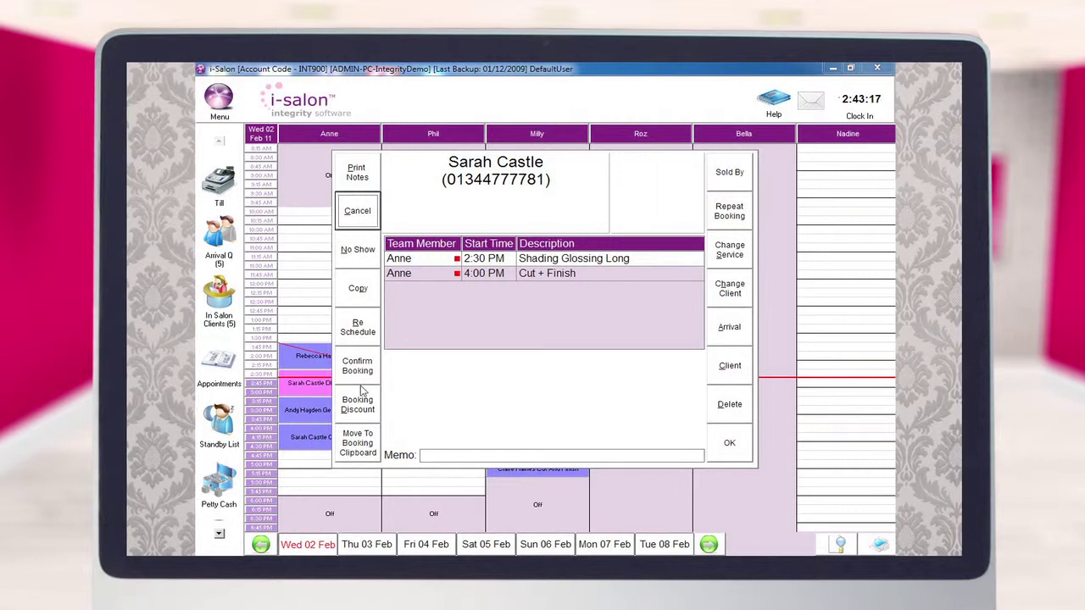
{"action": "left_click", "coordinate": [358, 226]}
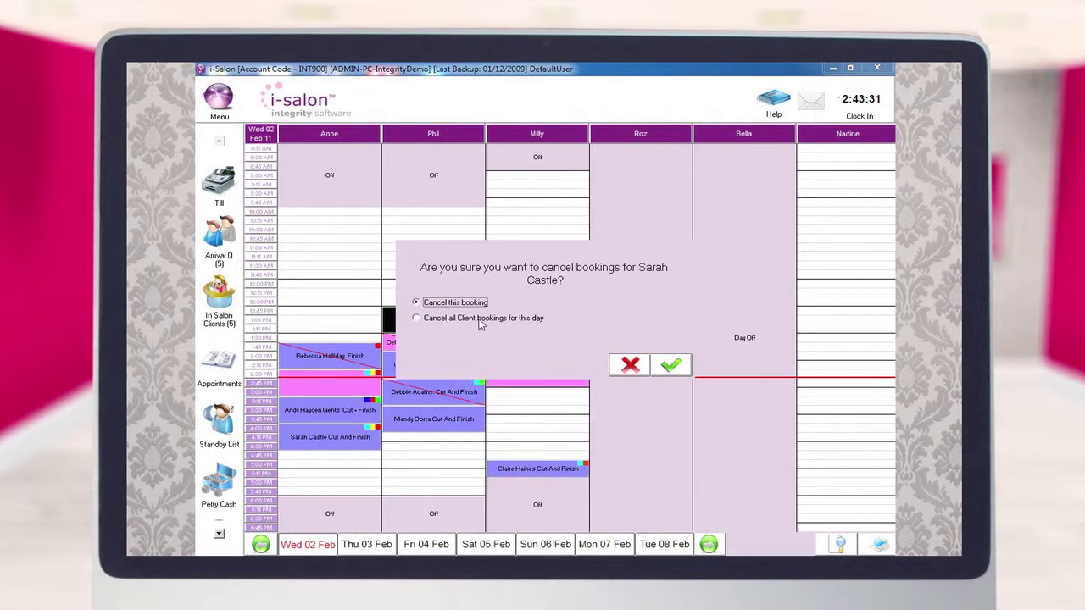
{"action": "left_click", "coordinate": [416, 319]}
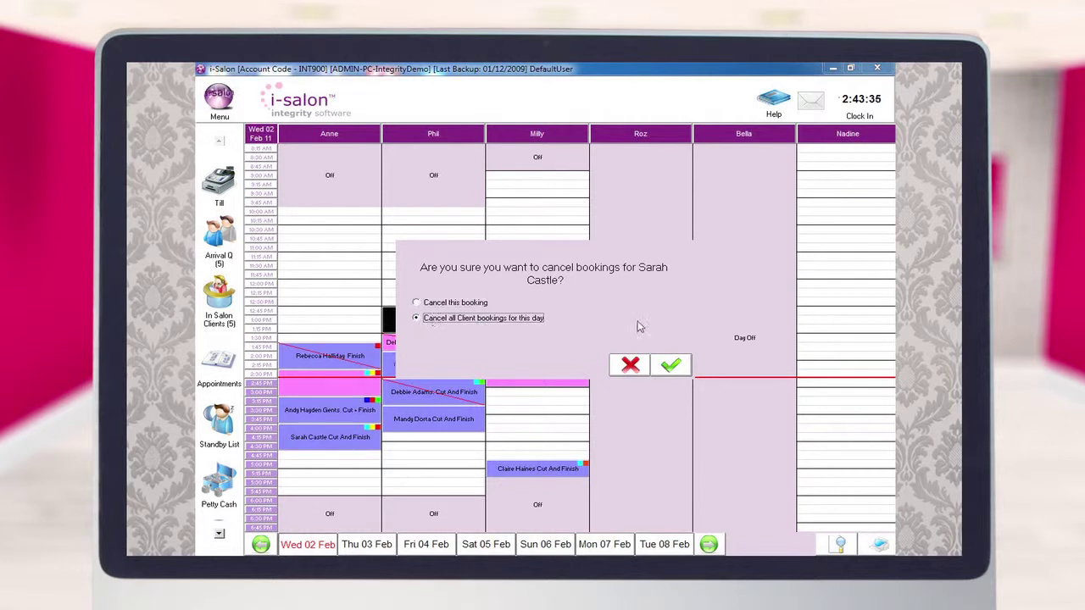
{"action": "left_click", "coordinate": [671, 366]}
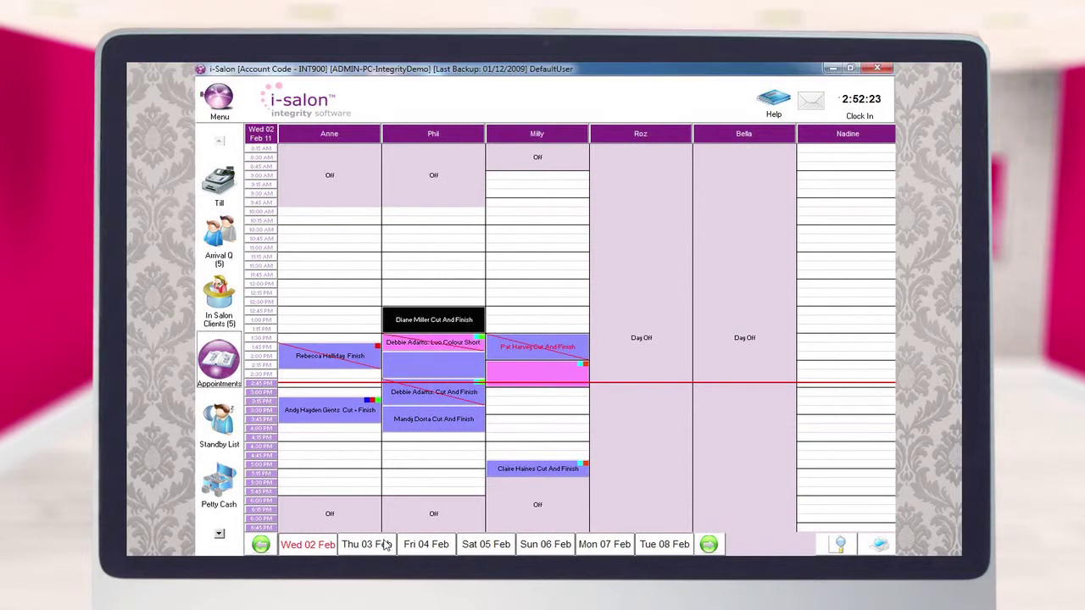
{"action": "left_click", "coordinate": [445, 424]}
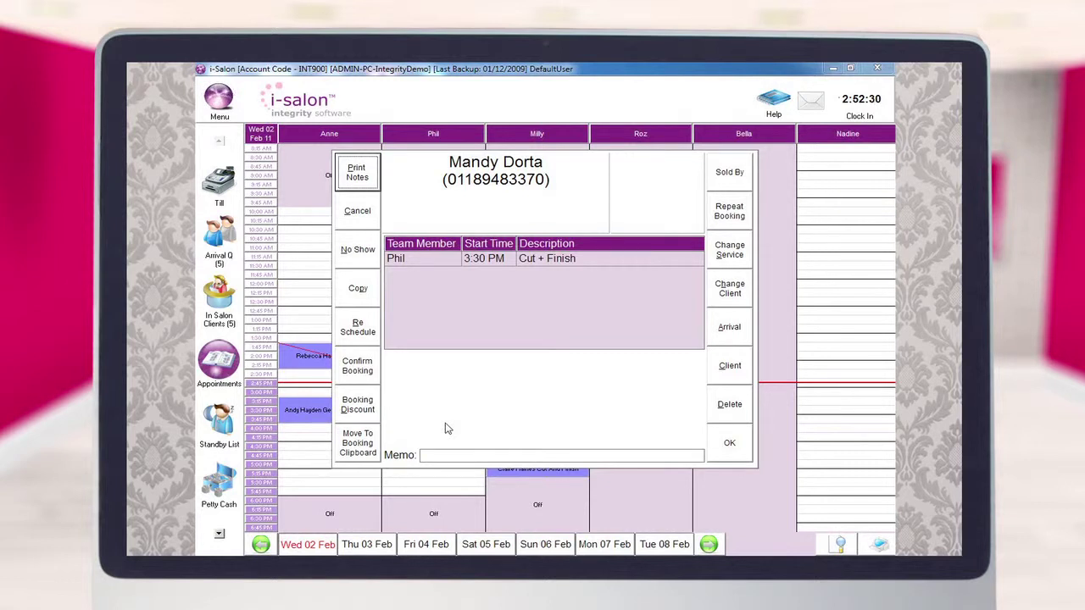
{"action": "left_click", "coordinate": [725, 366]}
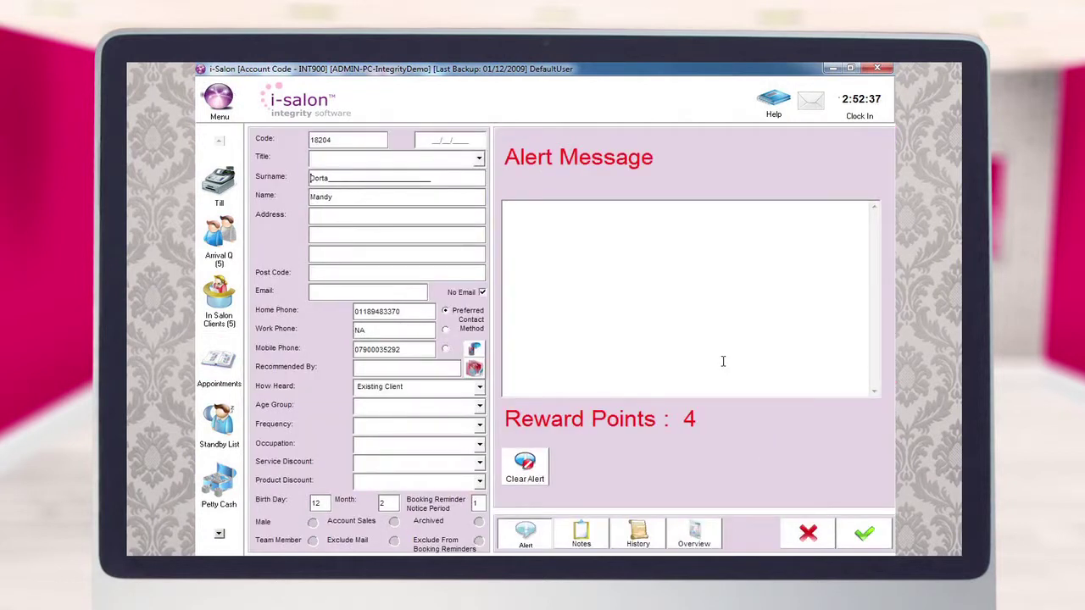
{"action": "left_click", "coordinate": [581, 532]}
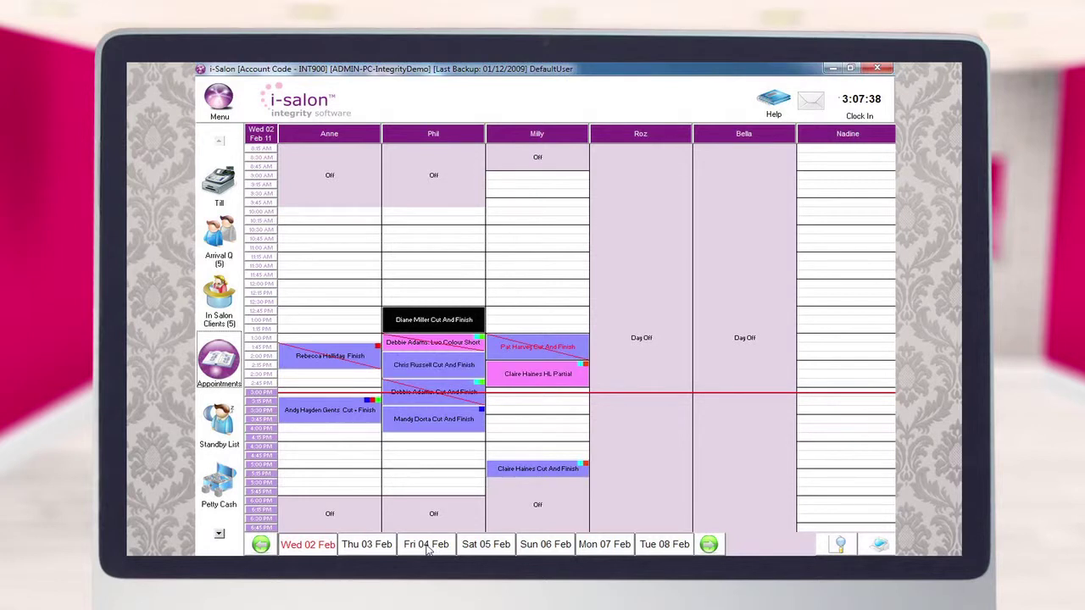
Delete the client's 3:30 PM Cut + Finish booking in Phil's column and their other bookings from this day on.
{"action": "left_click", "coordinate": [399, 423]}
{"action": "left_click", "coordinate": [399, 422]}
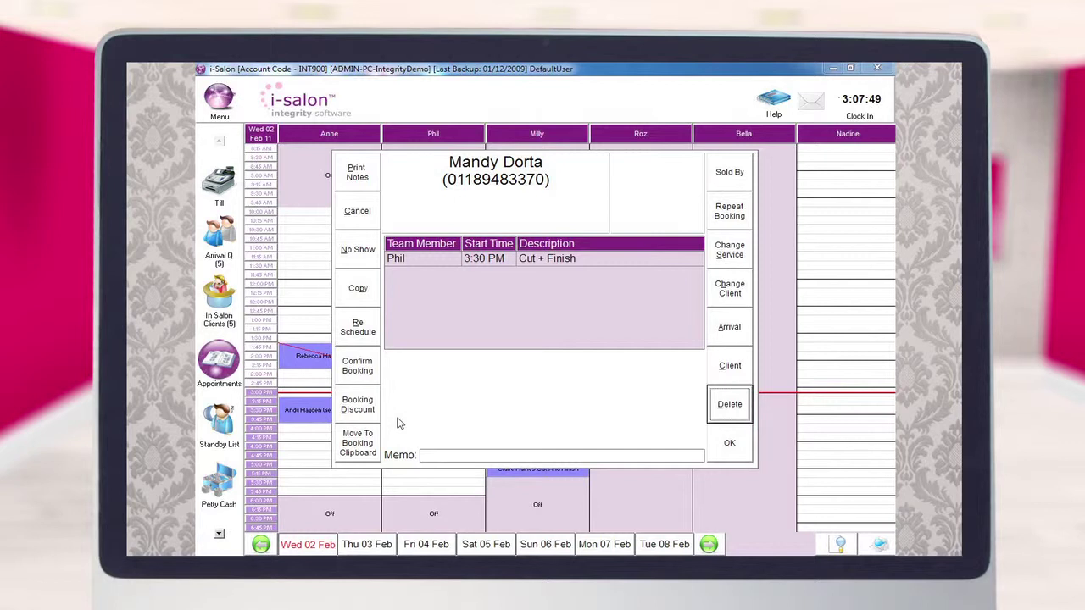
{"action": "left_click", "coordinate": [722, 397]}
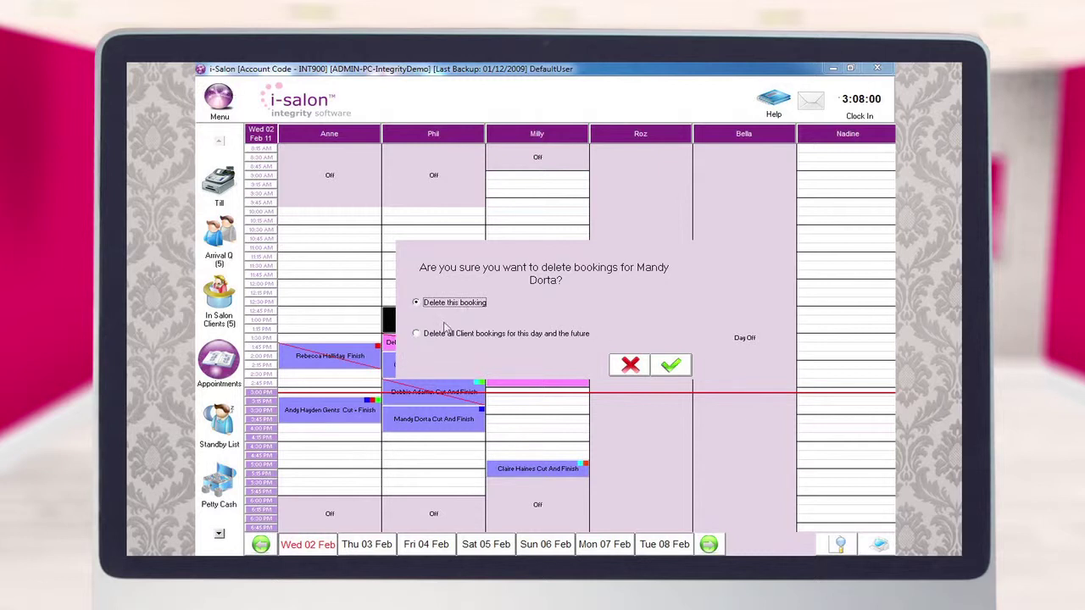
{"action": "left_click", "coordinate": [576, 336]}
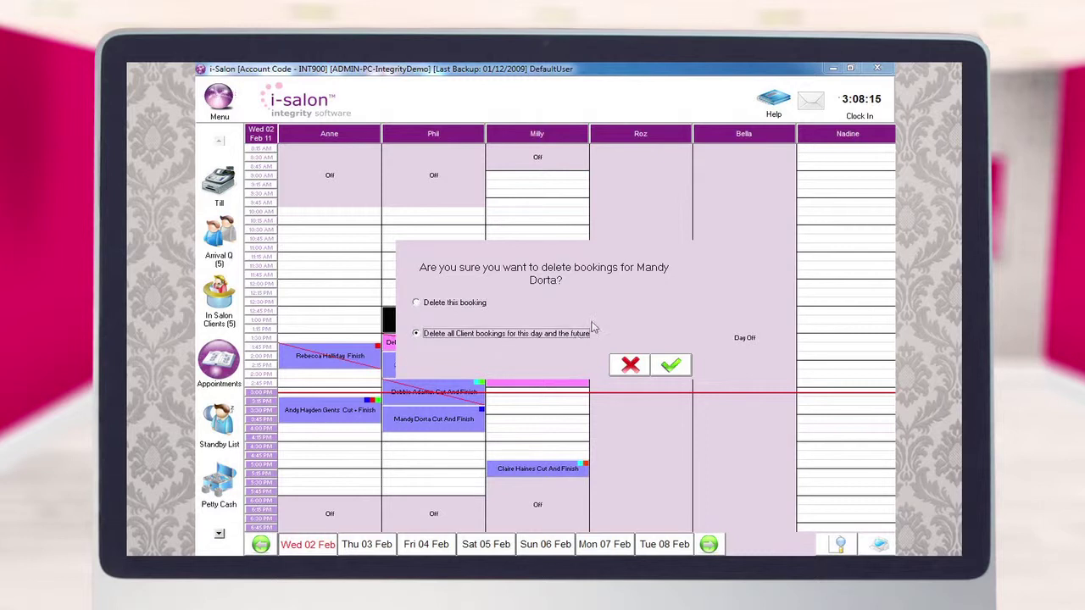
{"action": "left_click", "coordinate": [672, 366]}
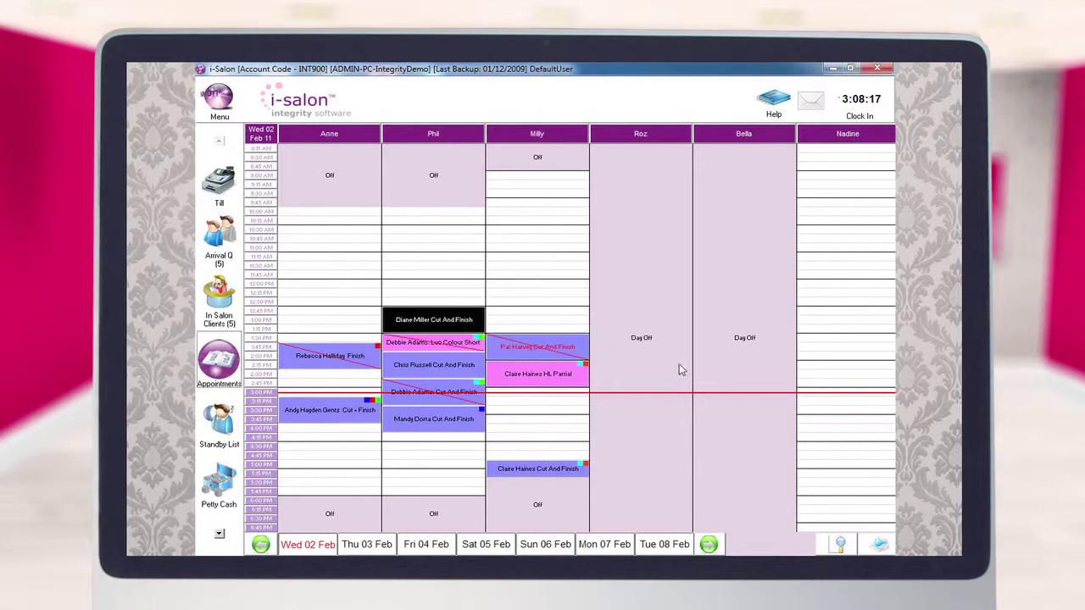